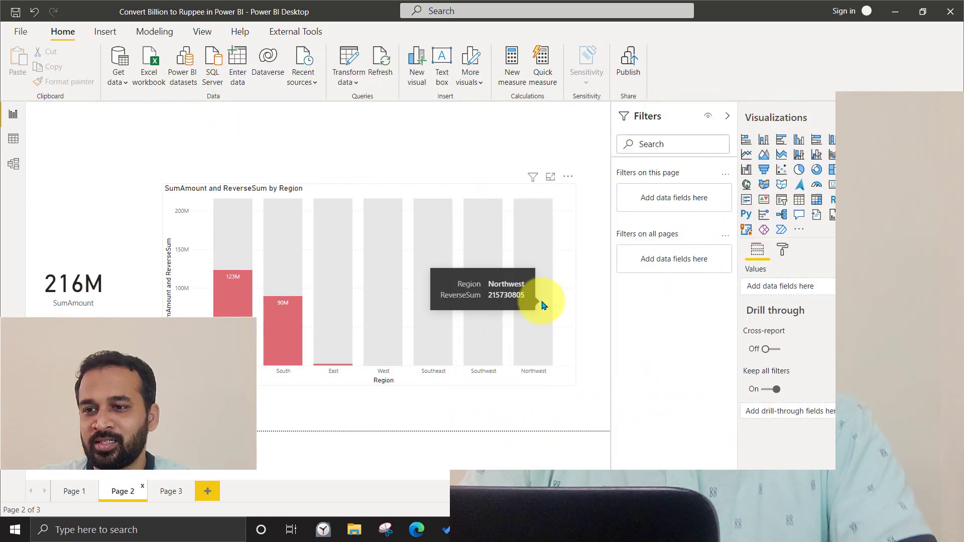
# Step: Dismiss the Region tooltip and select the existing stacked column chart
pyautogui.click(334, 195)
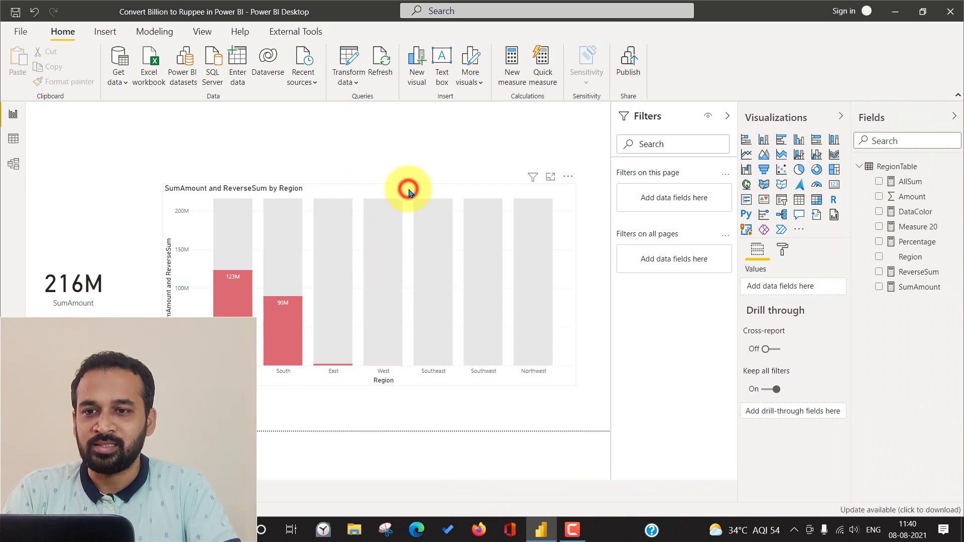
pyautogui.click(481, 186)
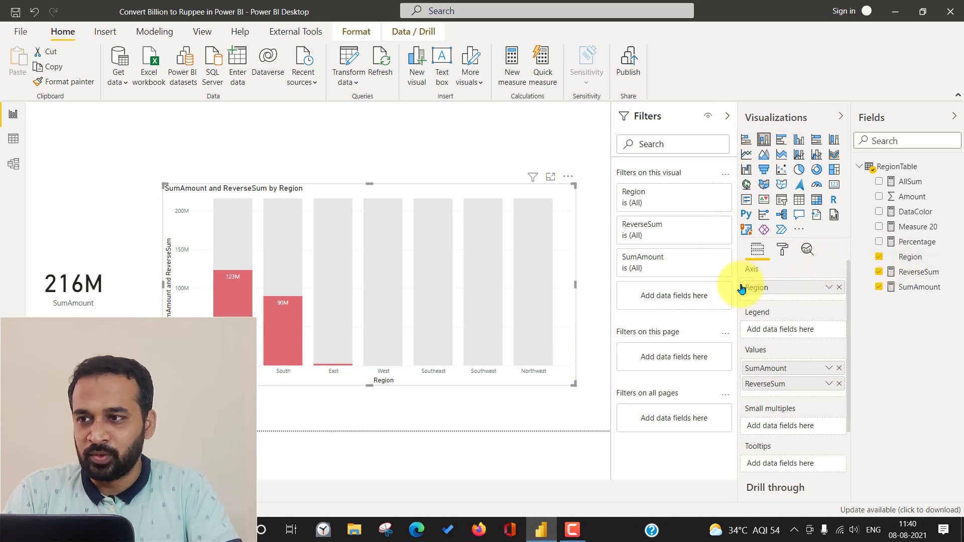
# Step: View RegionTable's eight Region and Amount rows in Data view, then return to the report
pyautogui.click(13, 138)
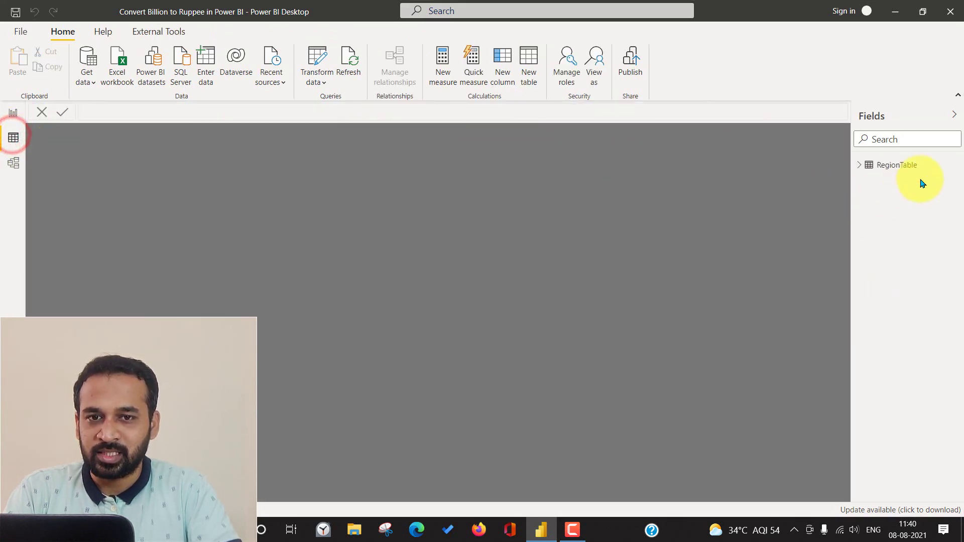
pyautogui.click(891, 167)
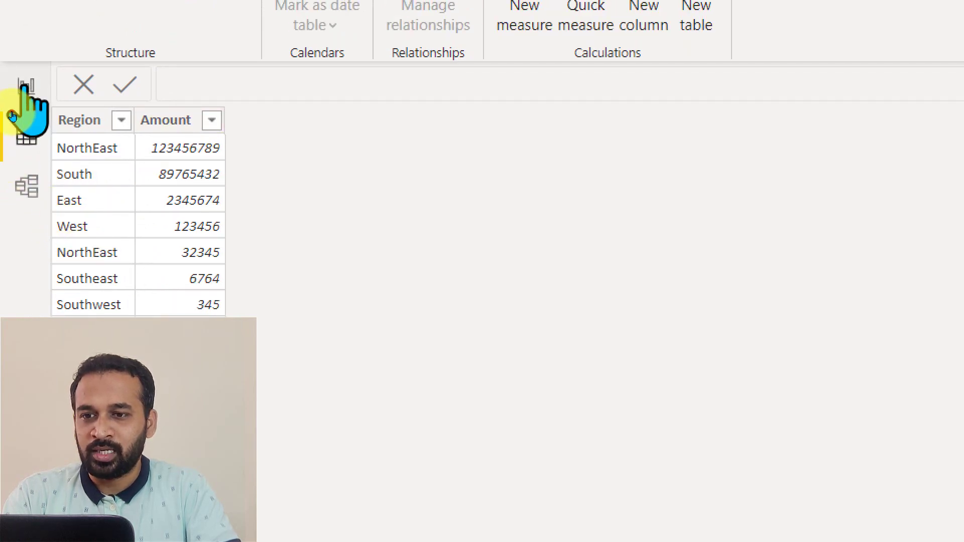
pyautogui.click(26, 87)
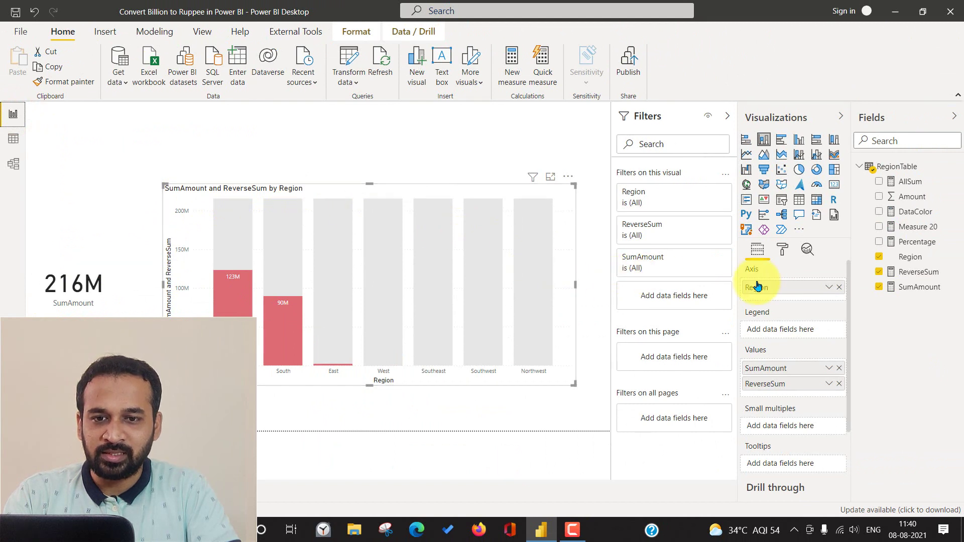
# Step: Check the SumAmount formula and shrink the existing chart to a small top-left box
pyautogui.moveTo(760, 289); pyautogui.dragTo(785, 372)
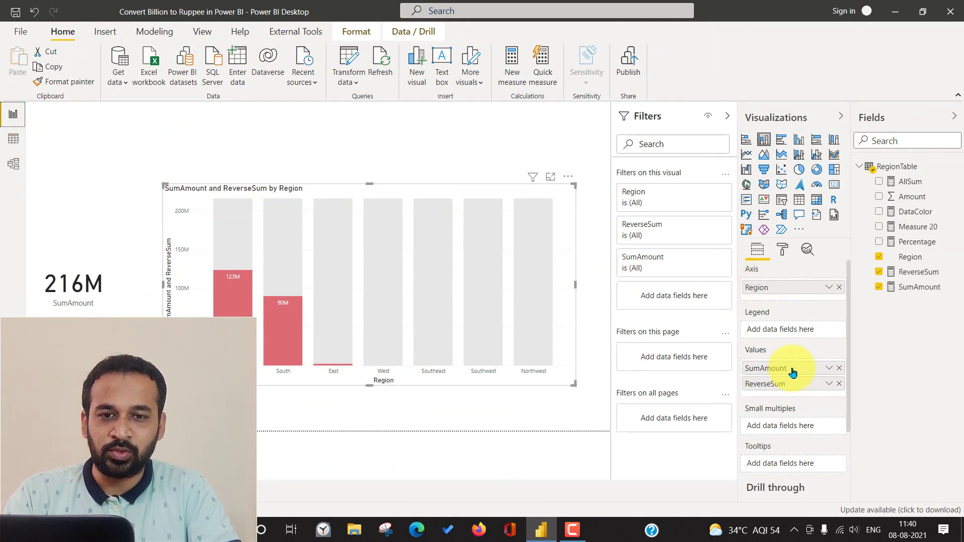
pyautogui.click(916, 291)
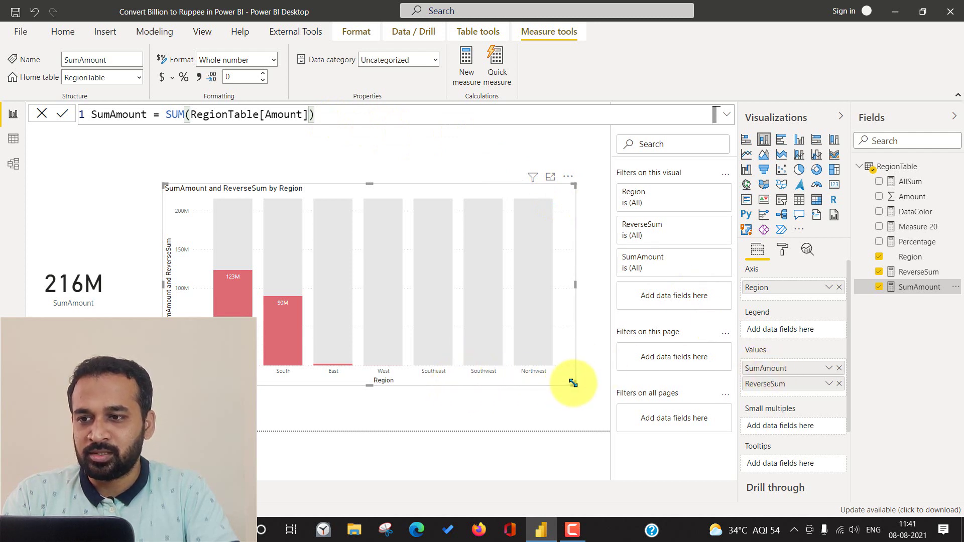
pyautogui.moveTo(573, 384); pyautogui.dragTo(268, 237)
pyautogui.click(354, 251)
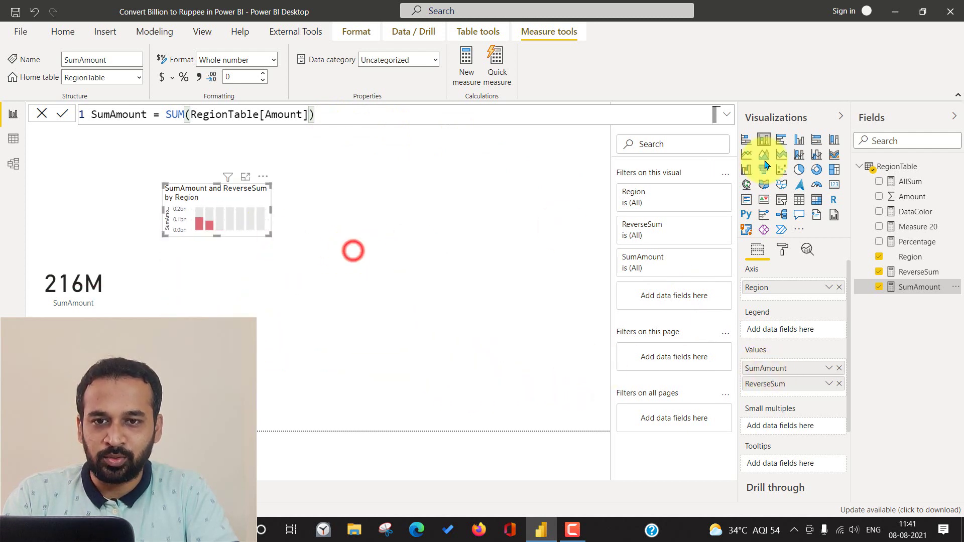
pyautogui.click(546, 264)
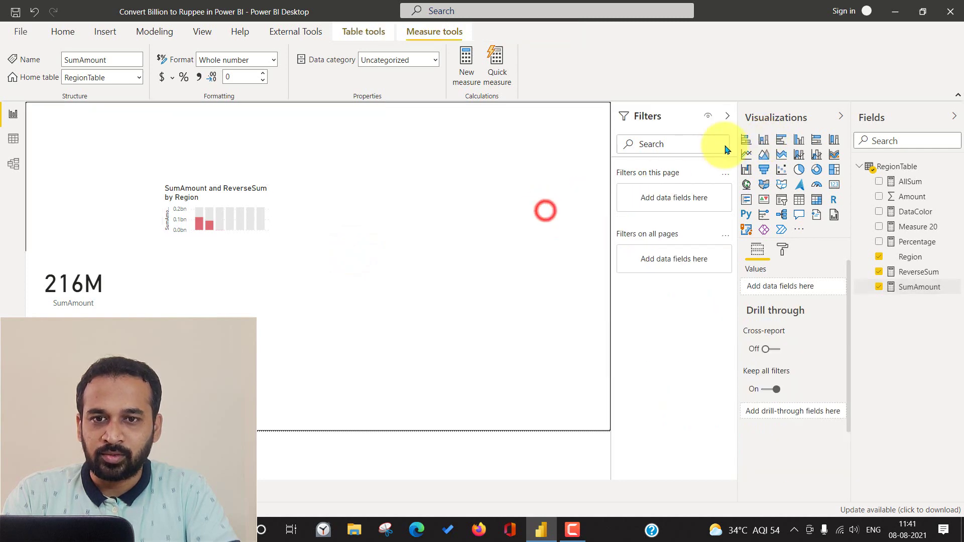
# Step: Insert a new column chart and size it large beside the small chart
pyautogui.click(764, 141)
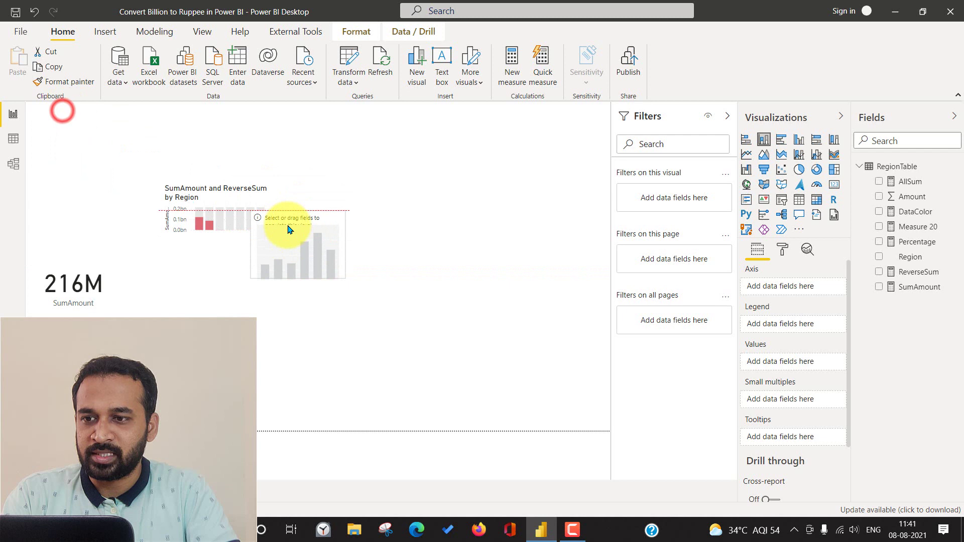
pyautogui.moveTo(63, 115); pyautogui.dragTo(298, 243)
pyautogui.moveTo(353, 296); pyautogui.dragTo(592, 423)
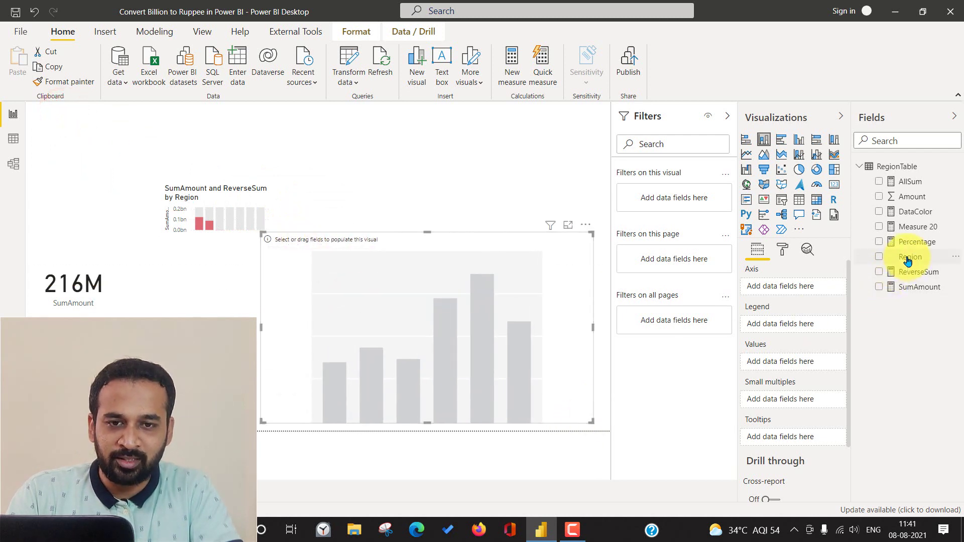
# Step: Put Region on the axis and SumAmount in values as a stacked column chart
pyautogui.moveTo(907, 259)
pyautogui.mouseDown()
pyautogui.moveTo(772, 290)
pyautogui.moveTo(783, 291)
pyautogui.mouseUp()
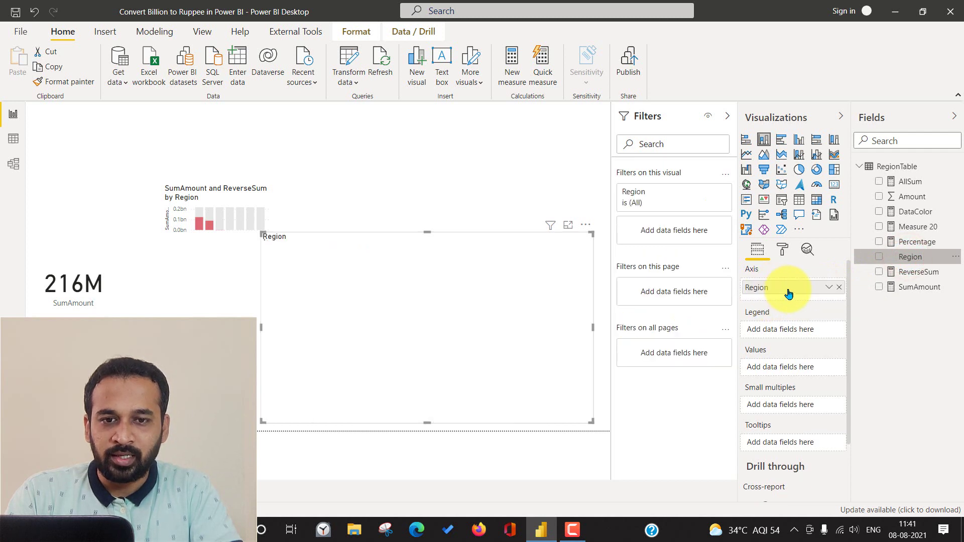
pyautogui.click(886, 289)
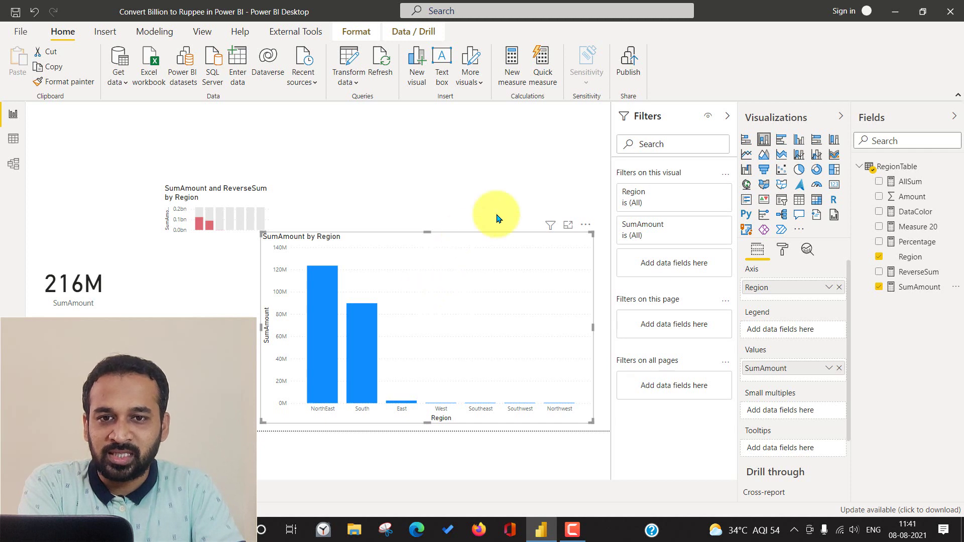
pyautogui.click(838, 142)
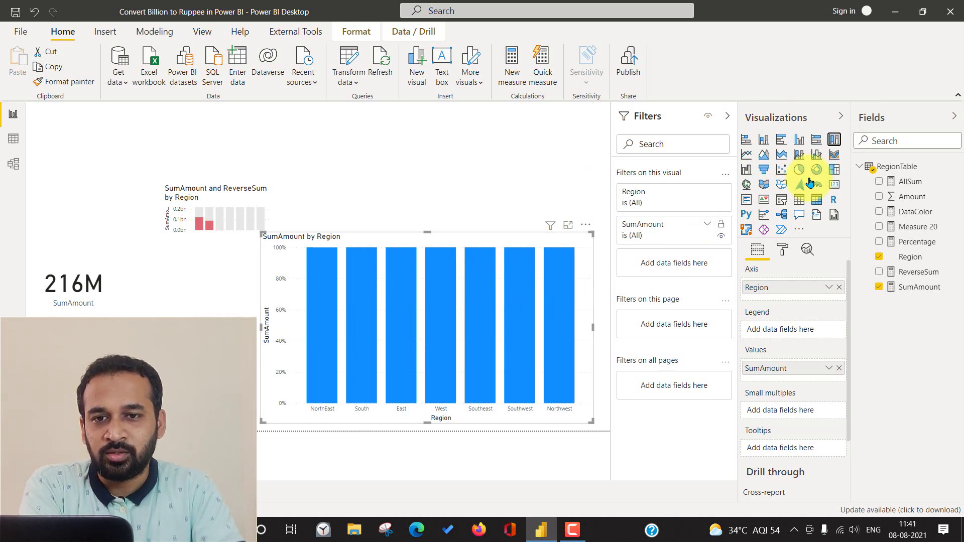
pyautogui.click(763, 140)
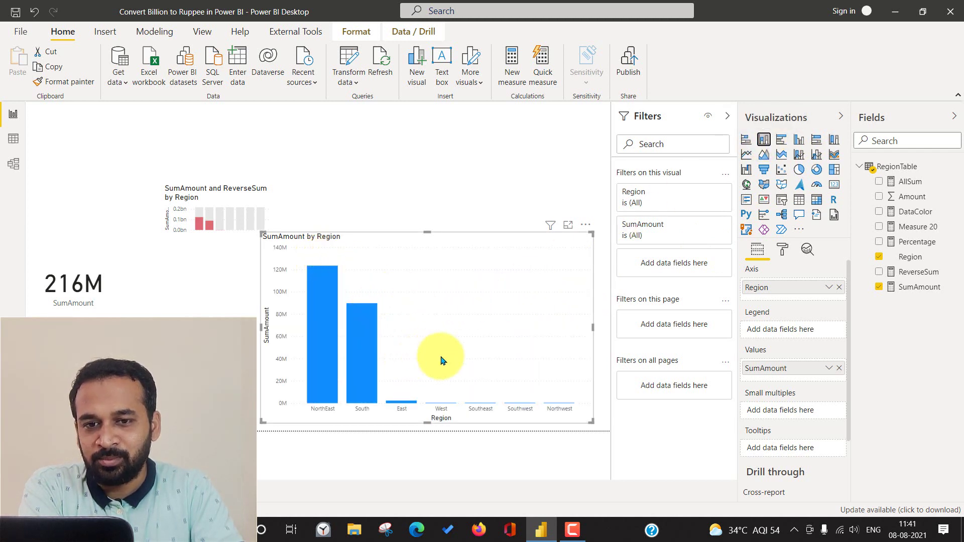
# Step: Review the ReverseSum and AllSum measure formulas, highlighting the ALL(RegionTable) part
pyautogui.click(919, 272)
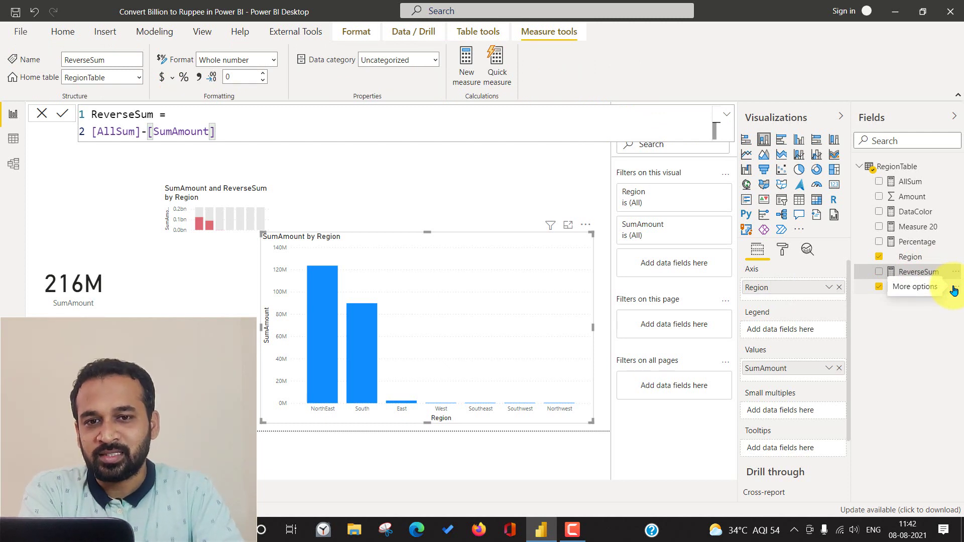
pyautogui.click(910, 182)
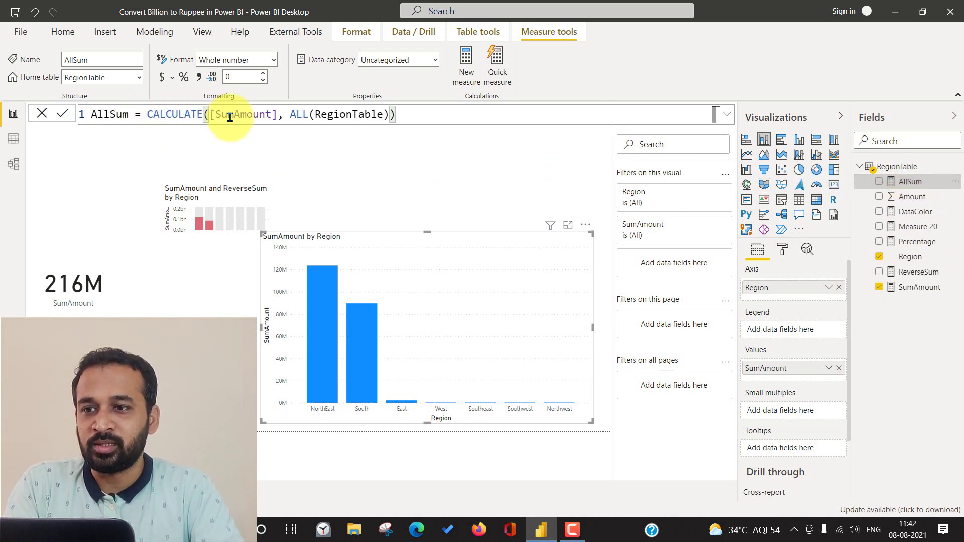
pyautogui.moveTo(286, 114); pyautogui.dragTo(392, 116)
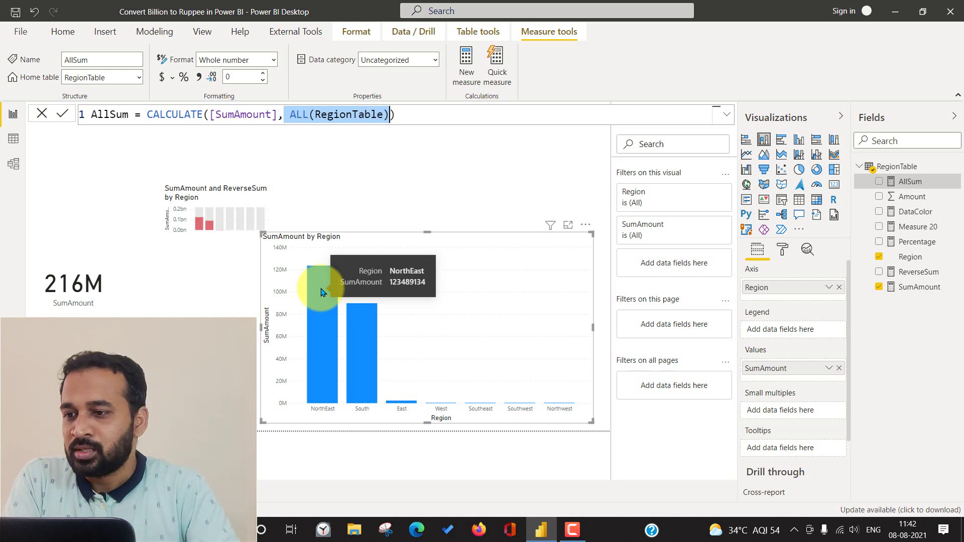
pyautogui.moveTo(89, 290)
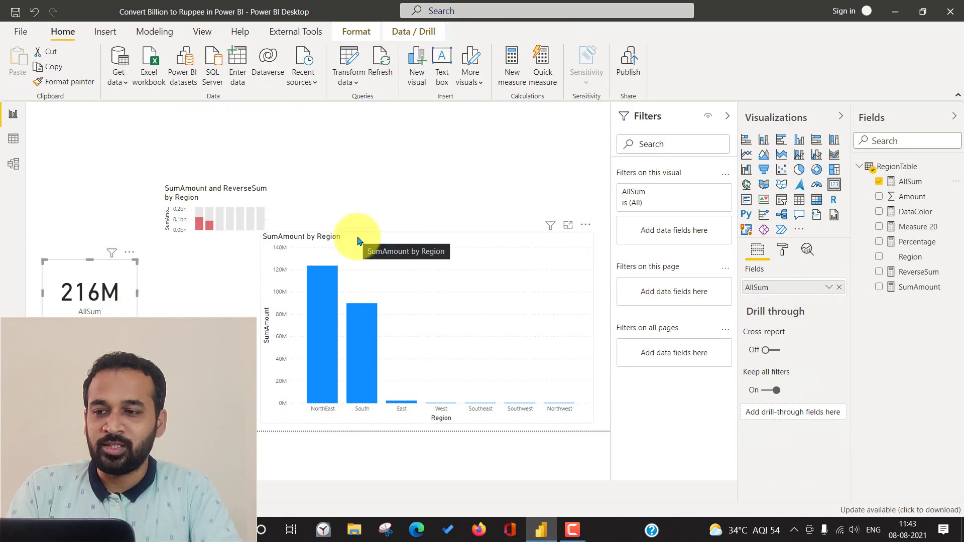
pyautogui.click(372, 240)
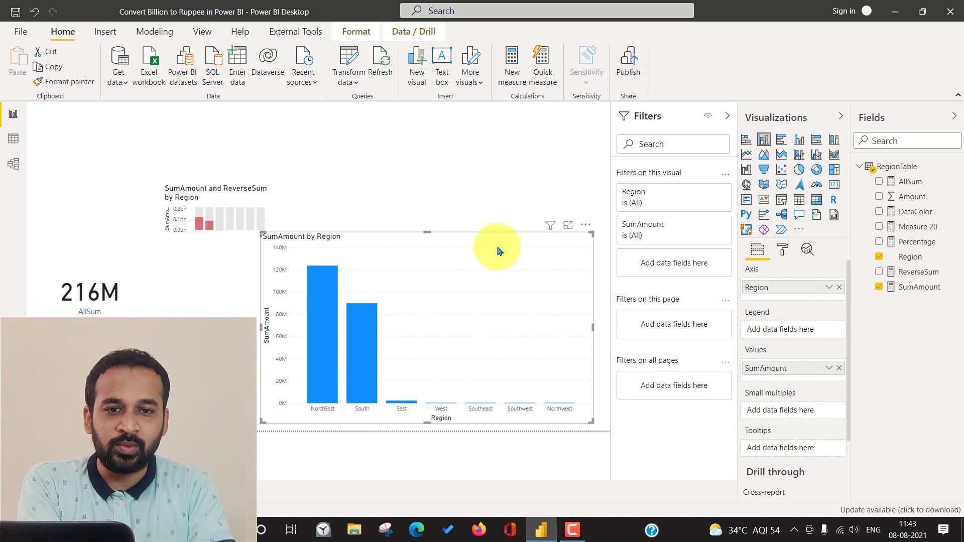
# Step: Check ReverseSum's DAX and add it to Values below SumAmount
pyautogui.click(906, 273)
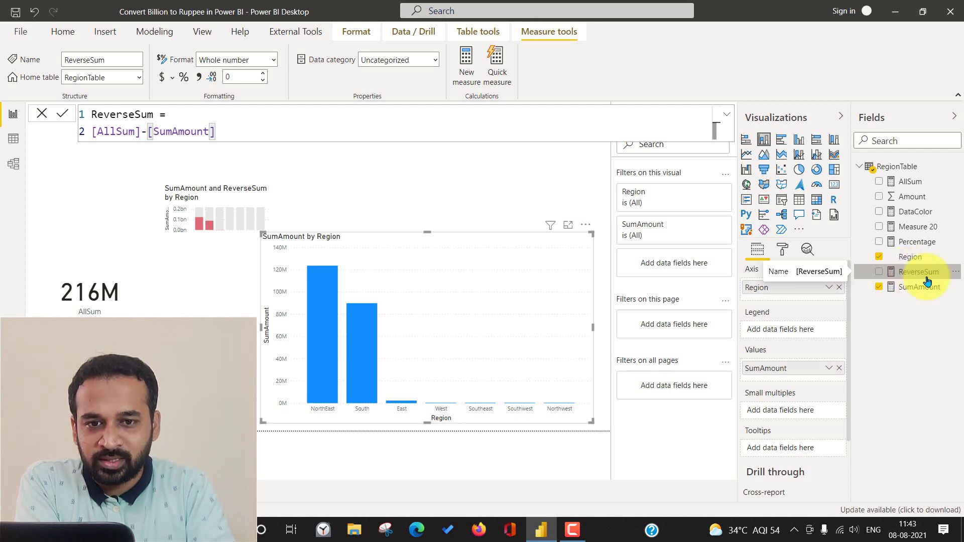
pyautogui.moveTo(916, 276); pyautogui.dragTo(795, 383)
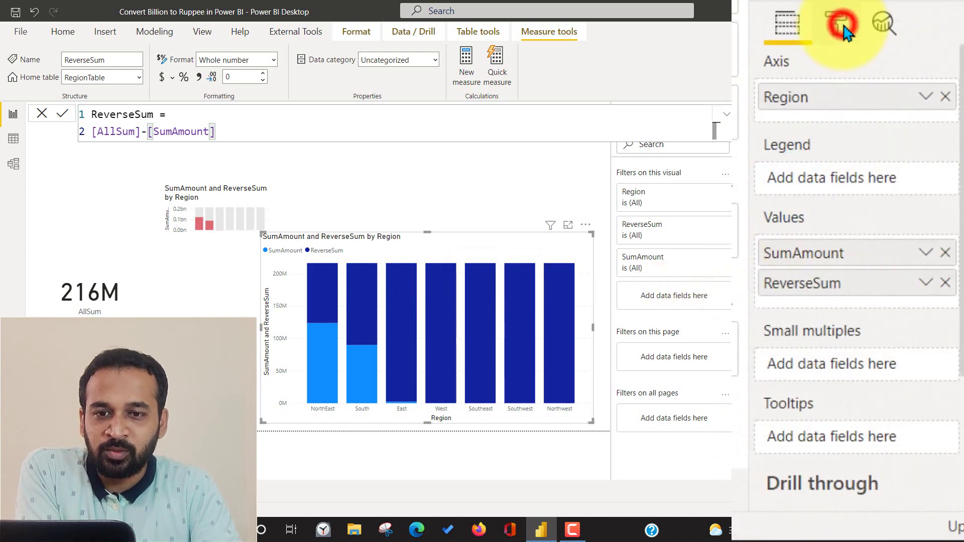
# Step: Turn the legend off and colour ReverseSum White 10% darker
pyautogui.click(843, 26)
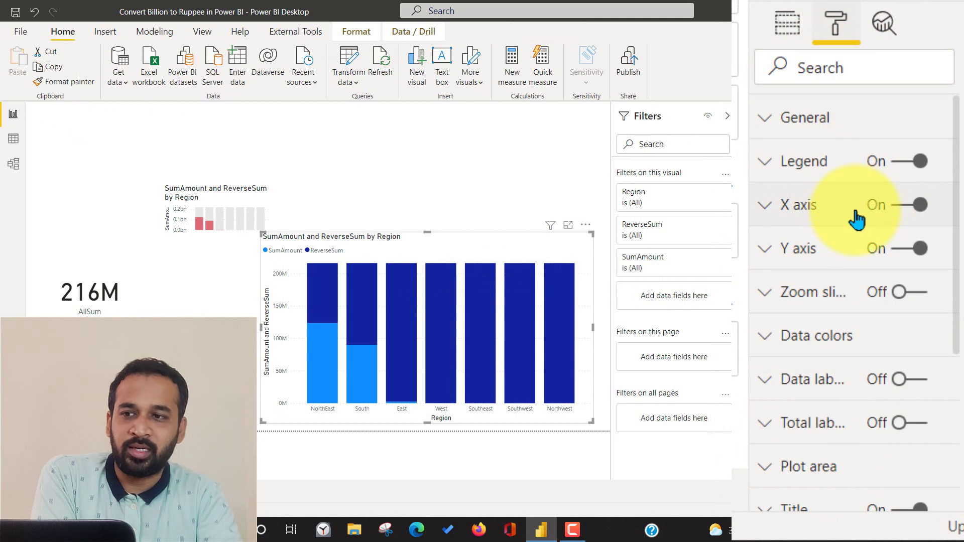
pyautogui.click(897, 162)
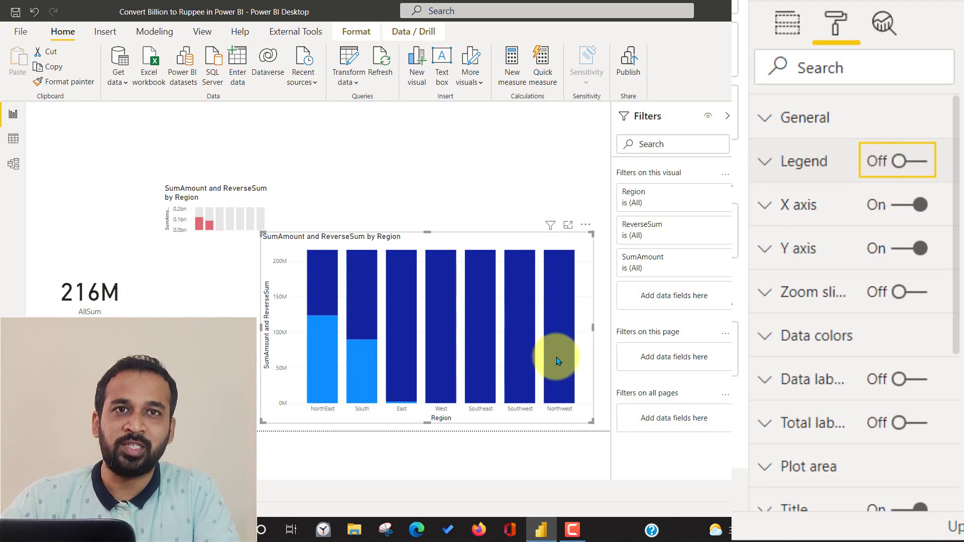
pyautogui.moveTo(558, 346)
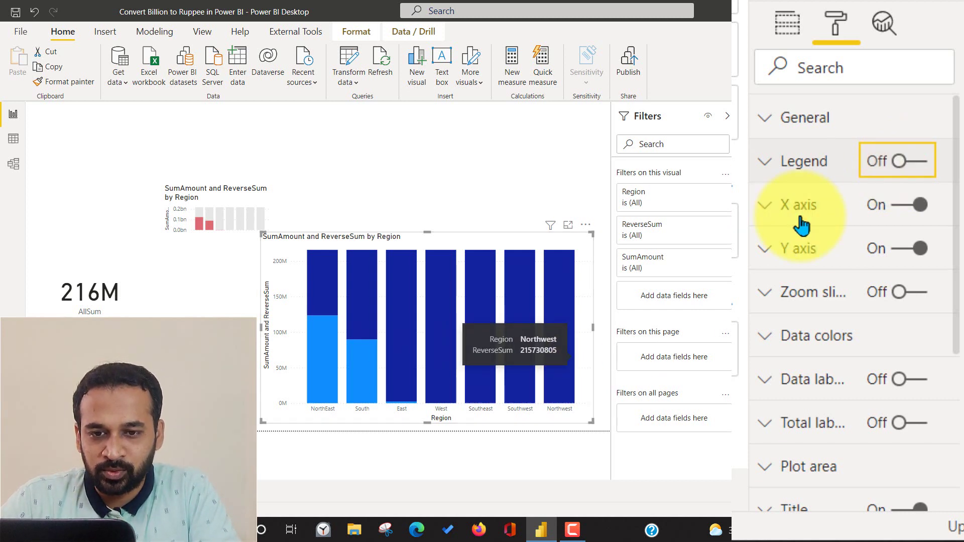
pyautogui.click(850, 346)
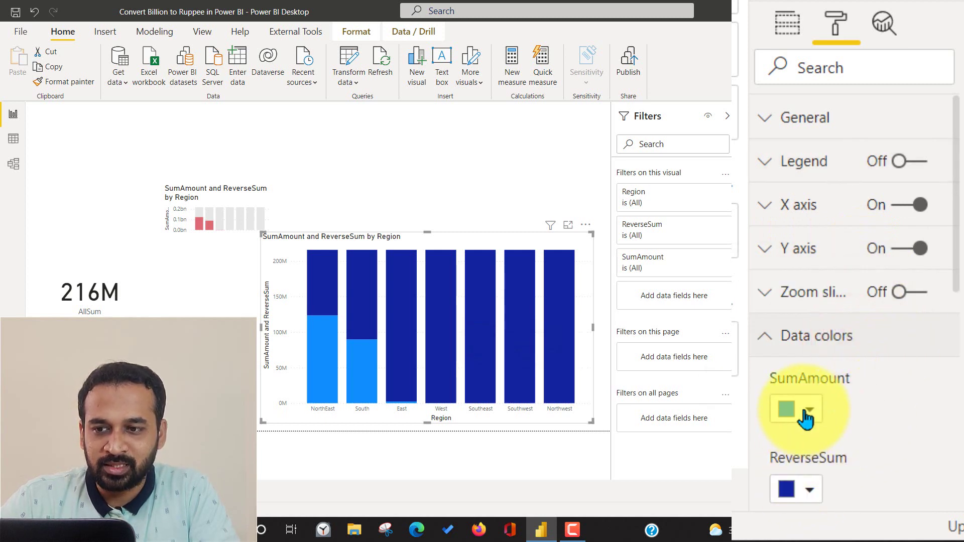
pyautogui.click(814, 492)
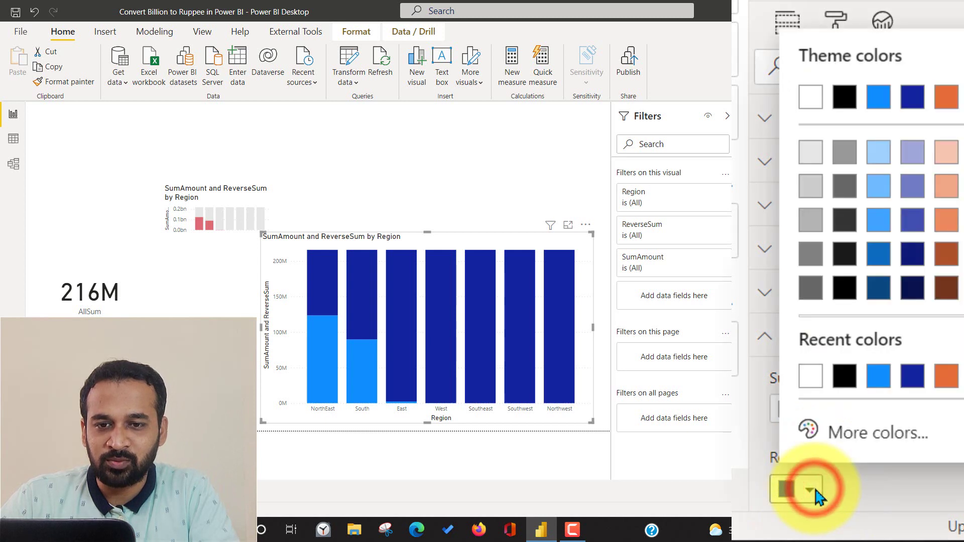
pyautogui.click(810, 152)
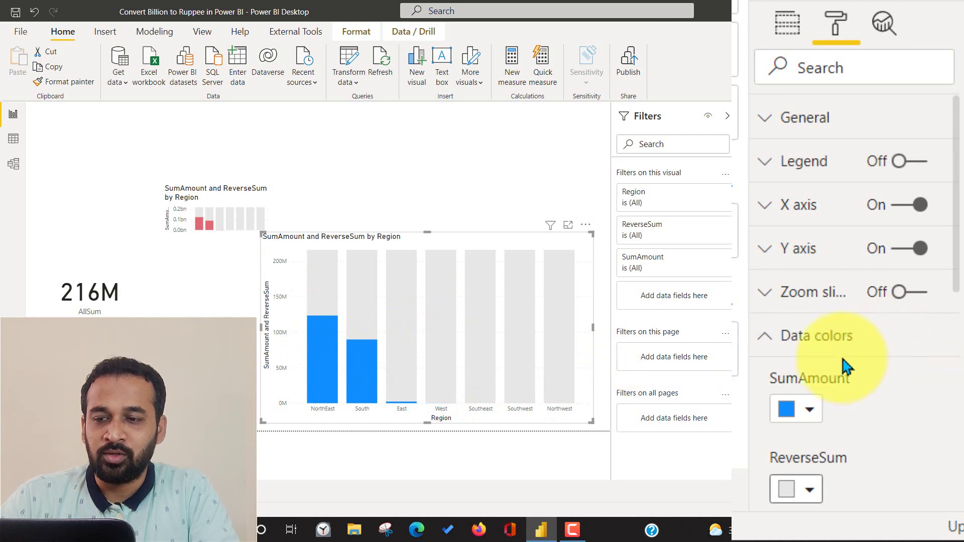
# Step: Collapse Data colors and turn on data labels for the chart
pyautogui.click(783, 346)
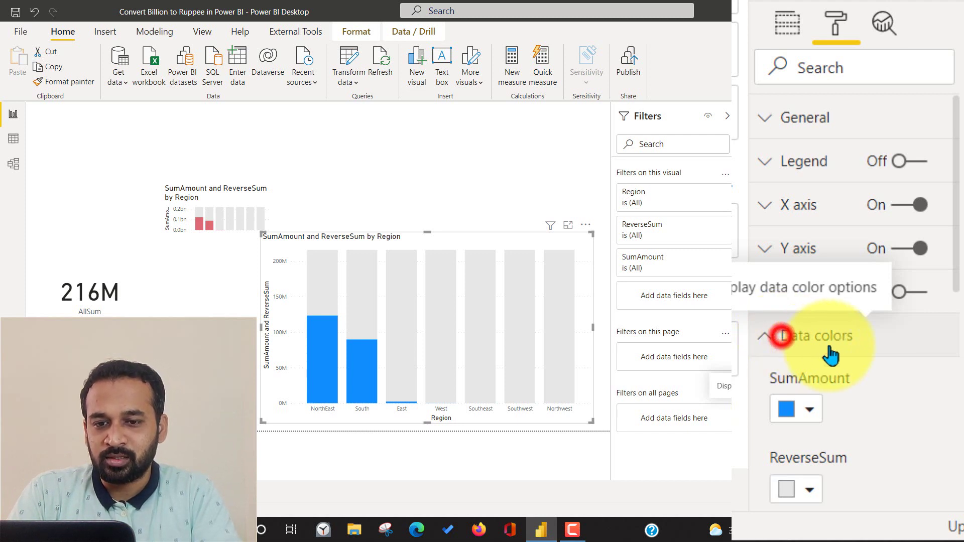
pyautogui.click(784, 381)
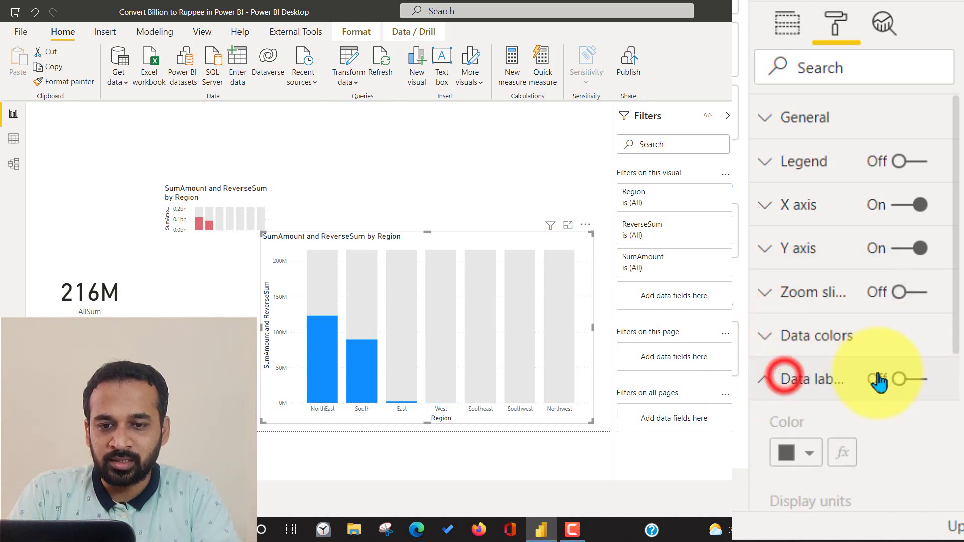
pyautogui.click(911, 379)
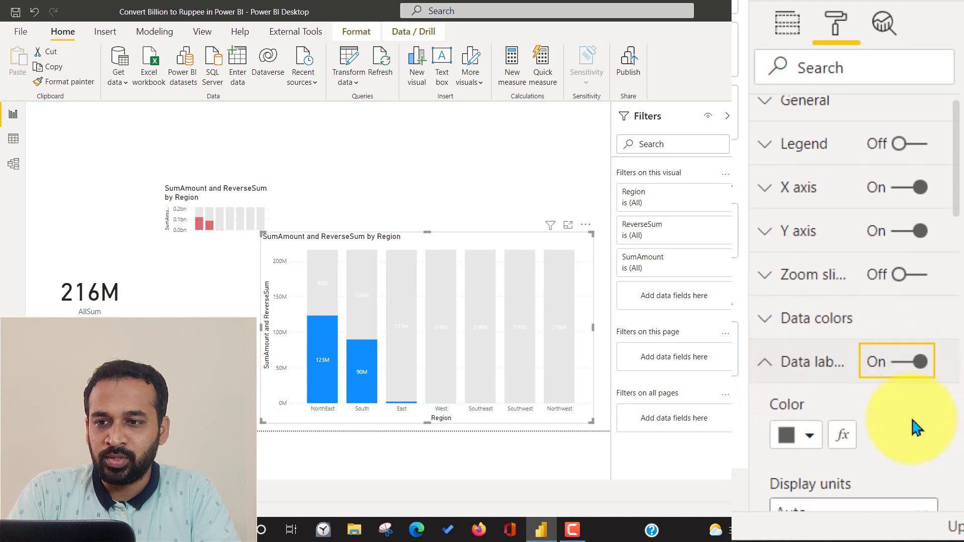
pyautogui.scroll(-3, 913, 422)
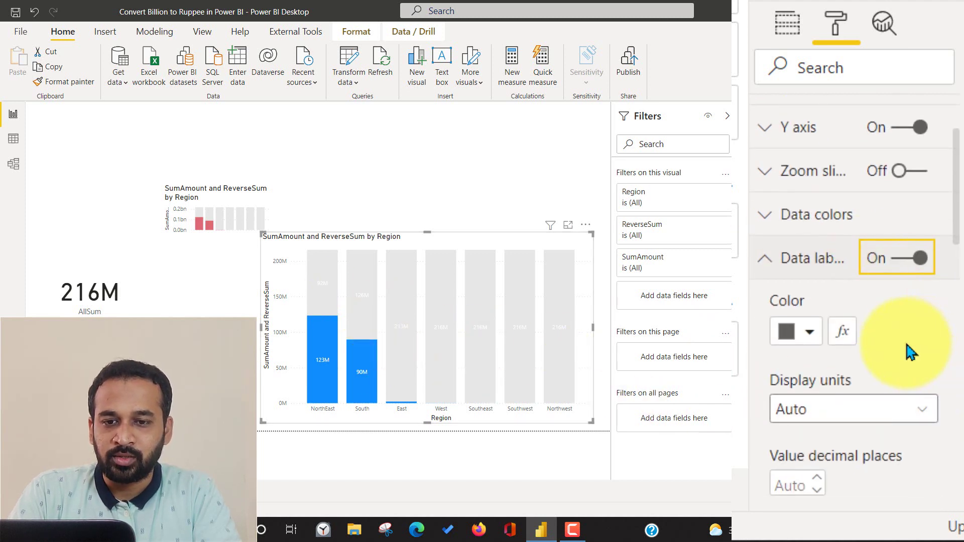
pyautogui.scroll(-3, 910, 351)
pyautogui.scroll(-2, 910, 340)
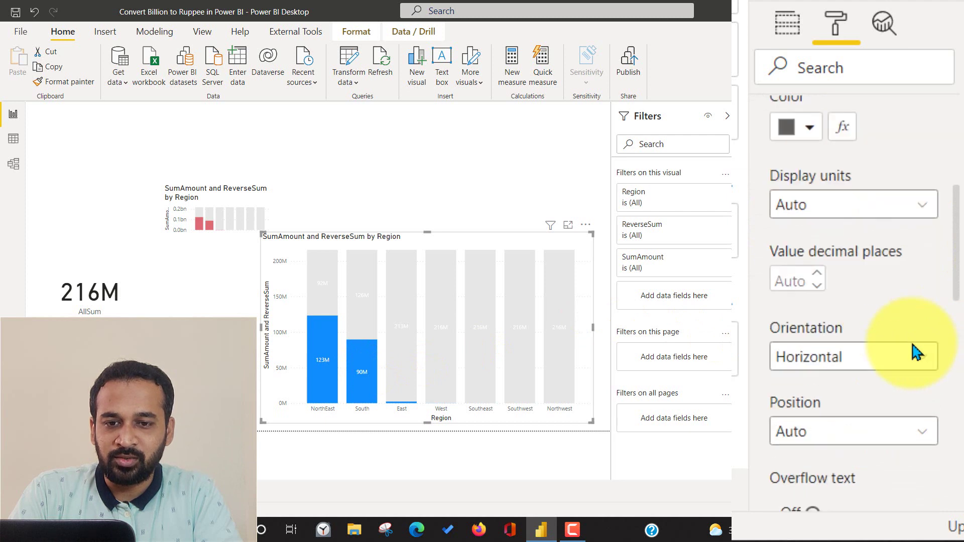
pyautogui.scroll(-4, 906, 332)
pyautogui.scroll(-3, 899, 327)
pyautogui.scroll(-3, 898, 327)
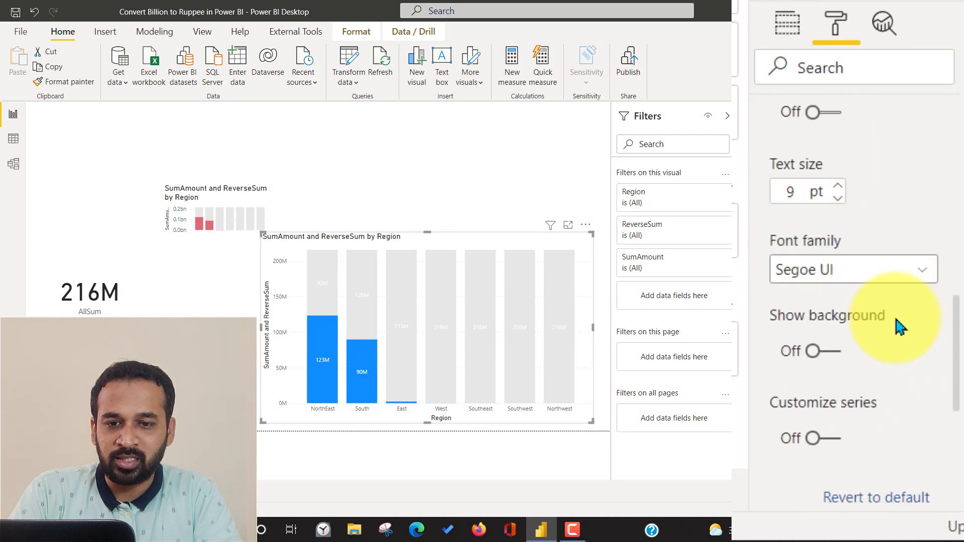
# Step: Customize labels per series and hide them for ReverseSum
pyautogui.click(839, 441)
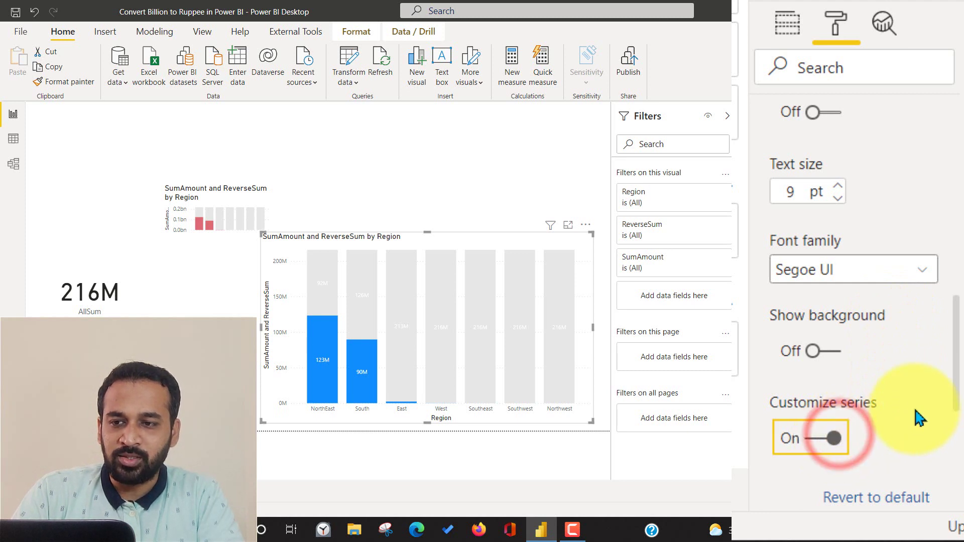
pyautogui.scroll(-3, 905, 373)
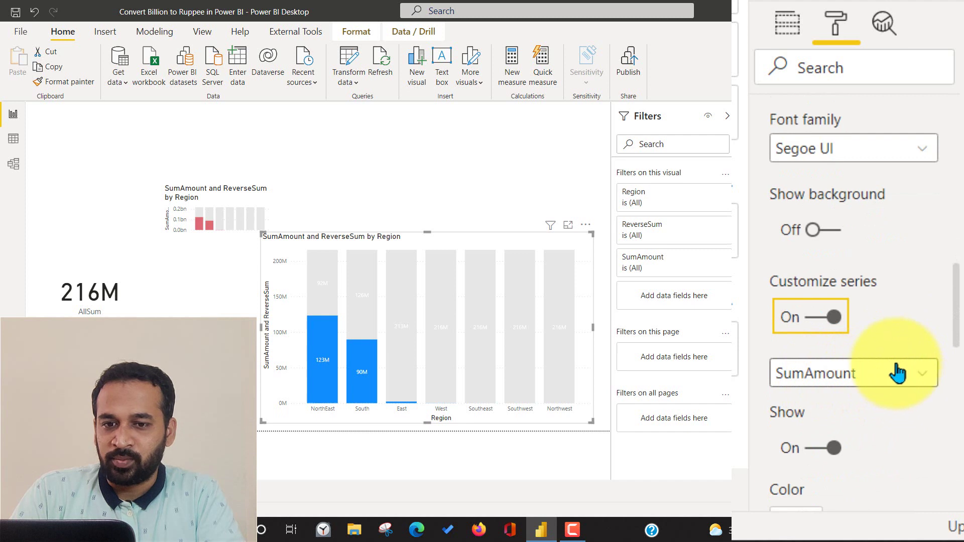
pyautogui.click(902, 383)
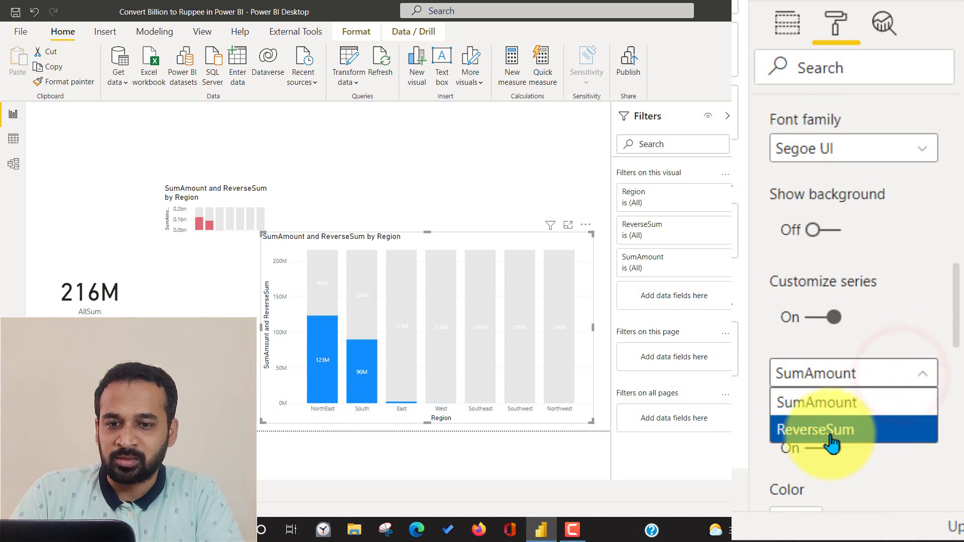
pyautogui.click(872, 432)
pyautogui.scroll(-5, 889, 427)
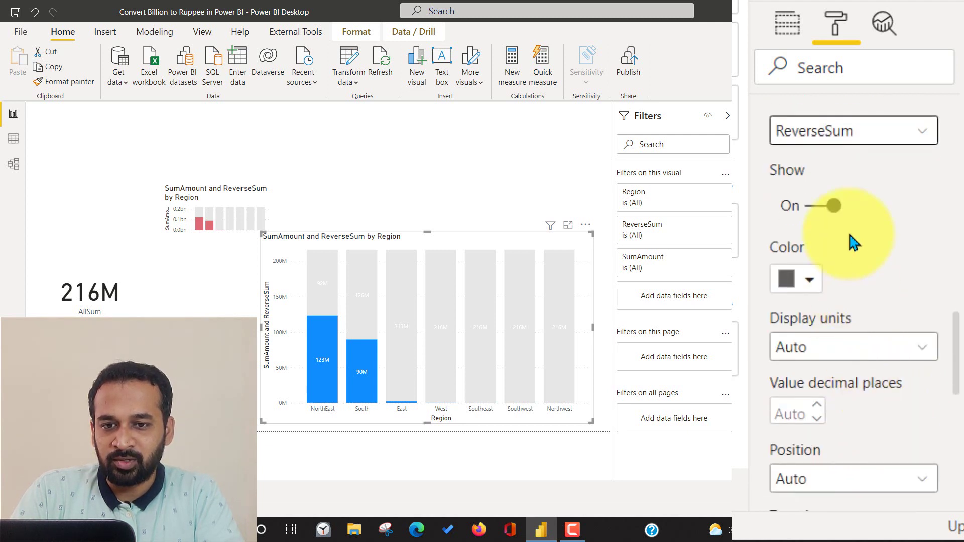
pyautogui.click(815, 206)
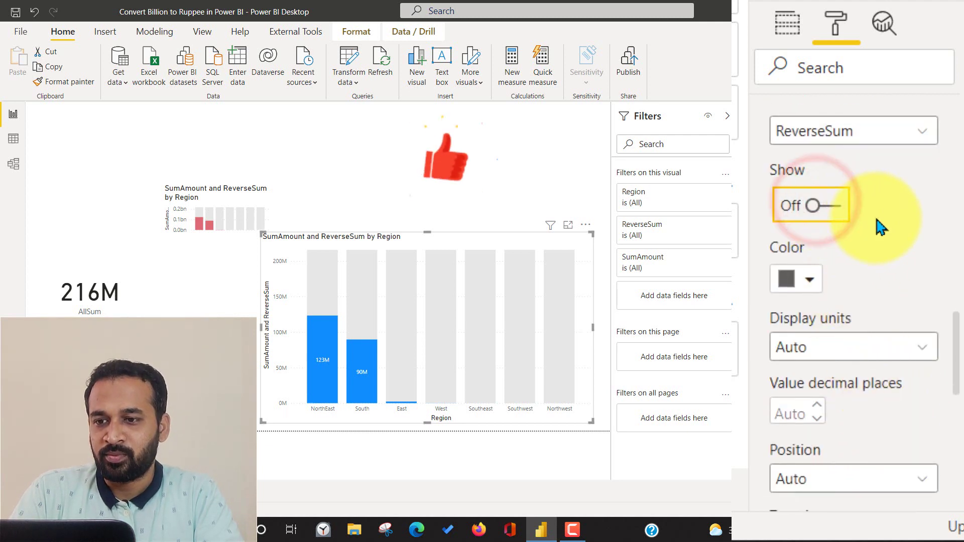